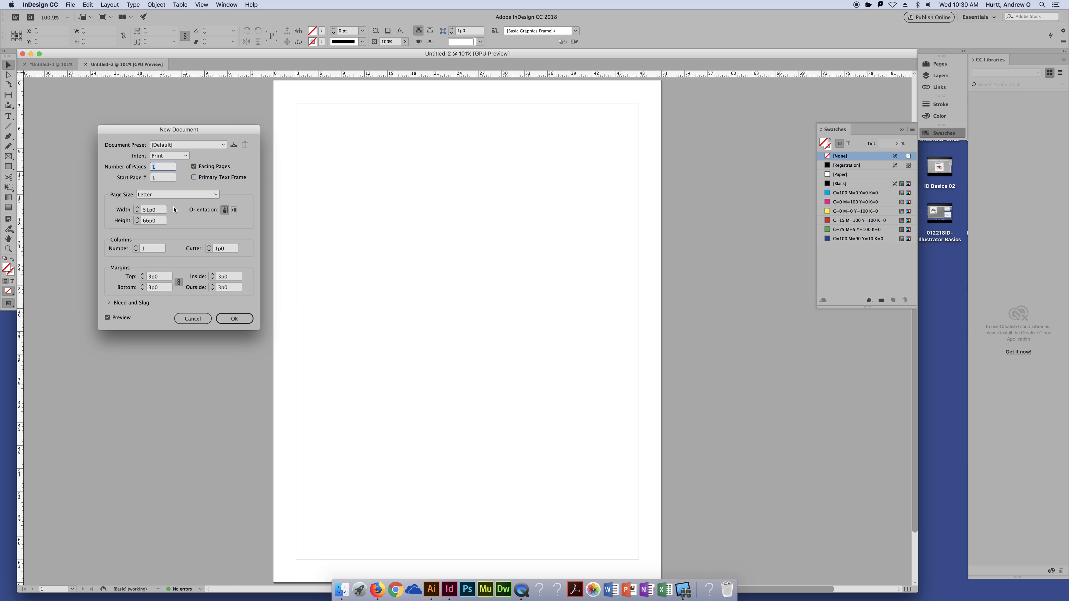
# Step: Set the new document to three columns and three pages
pyautogui.click(137, 246)
pyautogui.click(136, 246)
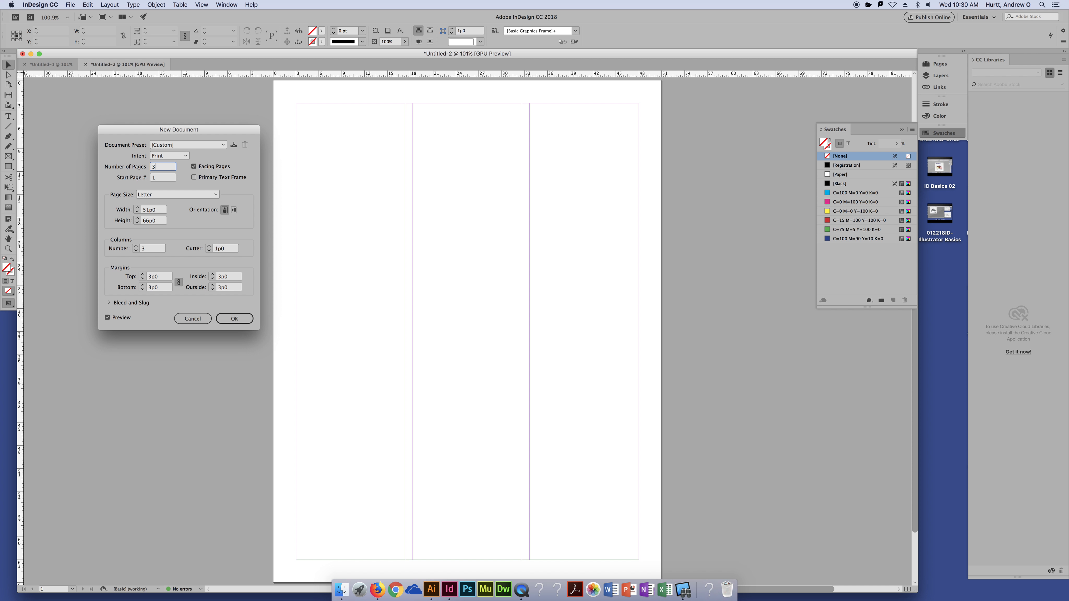
pyautogui.press('Tab')
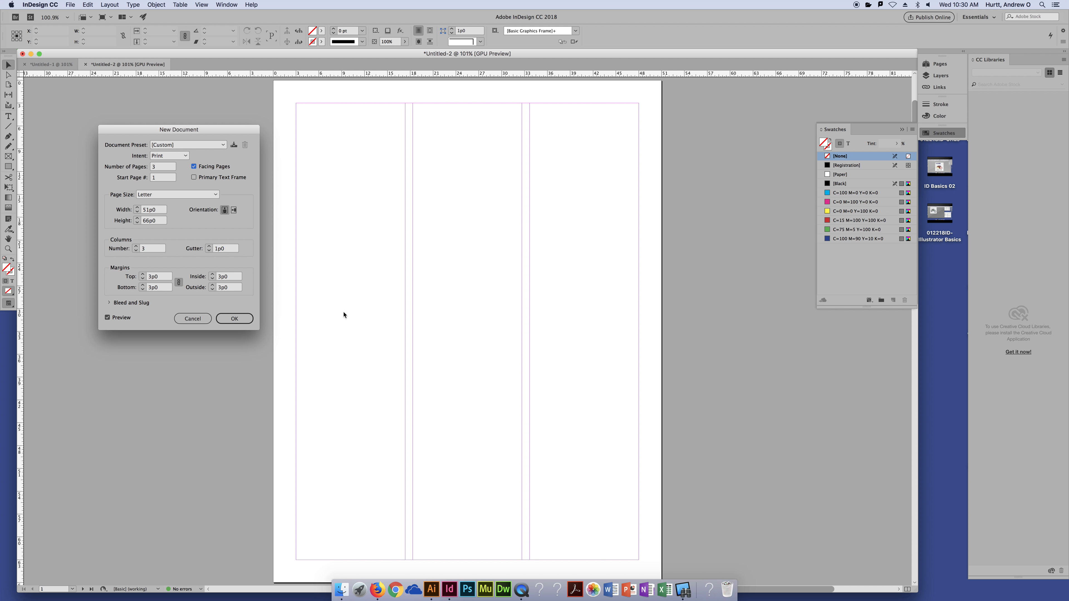
pyautogui.moveTo(137, 132); pyautogui.dragTo(120, 100)
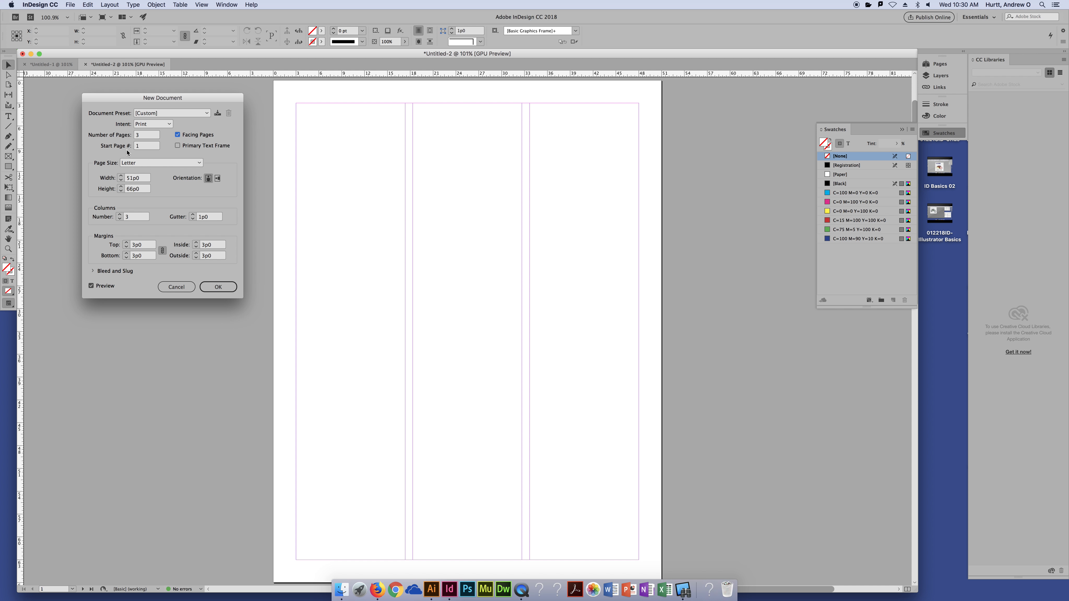
# Step: Start the page numbering at 2, create the document, and close it again
pyautogui.doubleClick(144, 146)
pyautogui.write('2')
pyautogui.press('Tab')
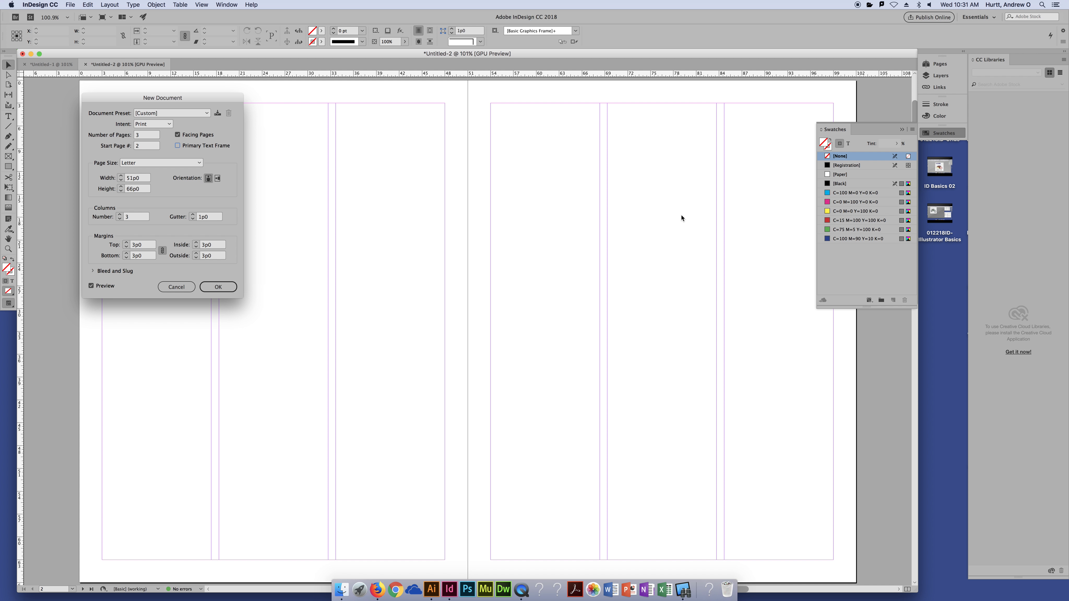
pyautogui.click(230, 290)
pyautogui.press('super+minus')
pyautogui.press('super+minus')
pyautogui.press('super+minus')
pyautogui.press('super+minus')
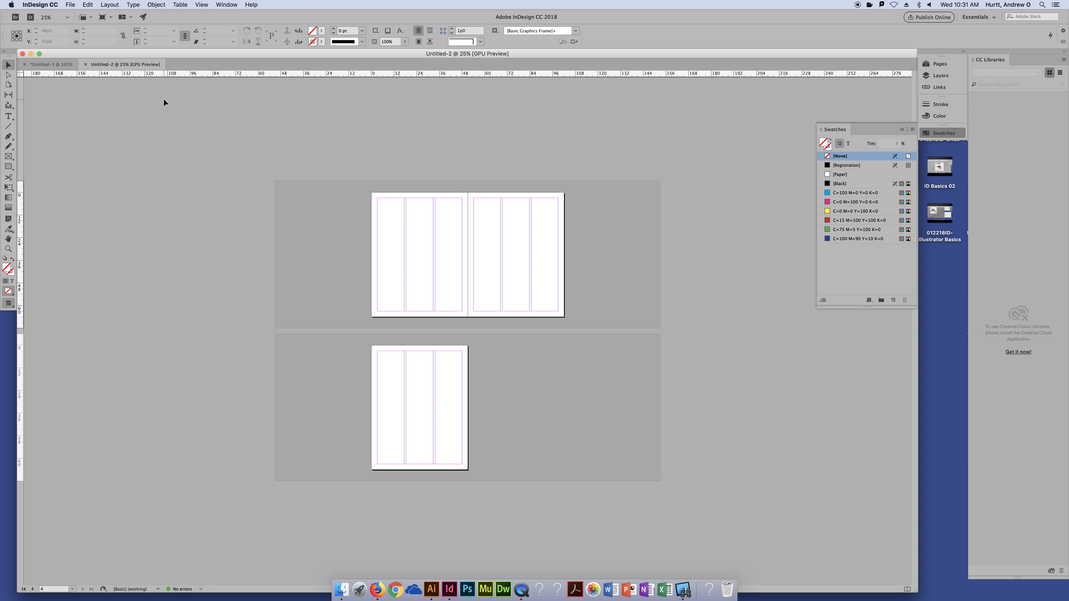
pyautogui.press('super+w')
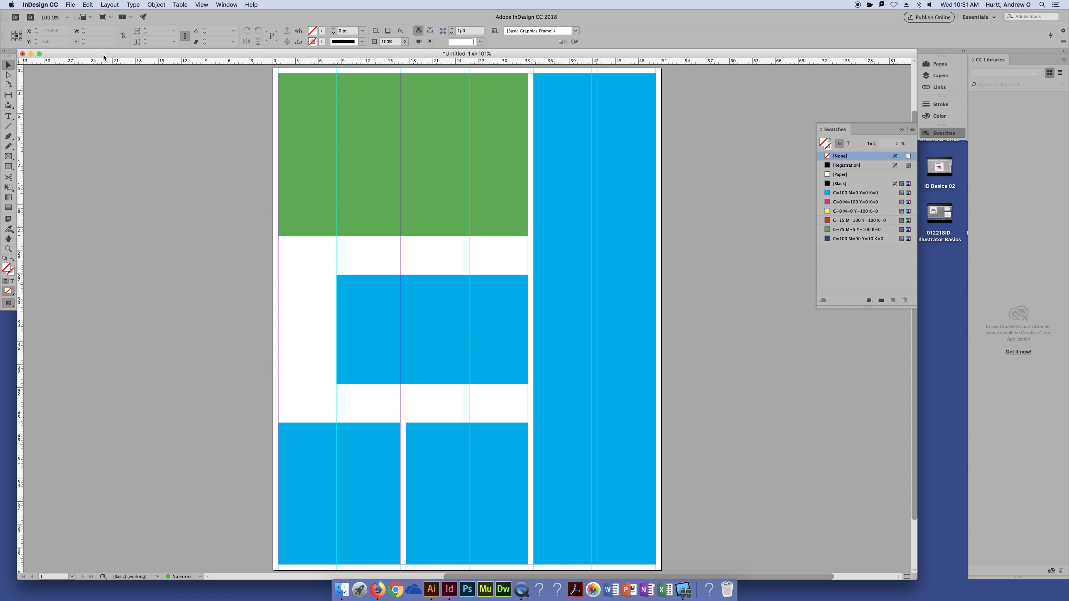
# Step: Create a new facing-pages Letter document with 3 pages, starting at page number 2
pyautogui.click(70, 5)
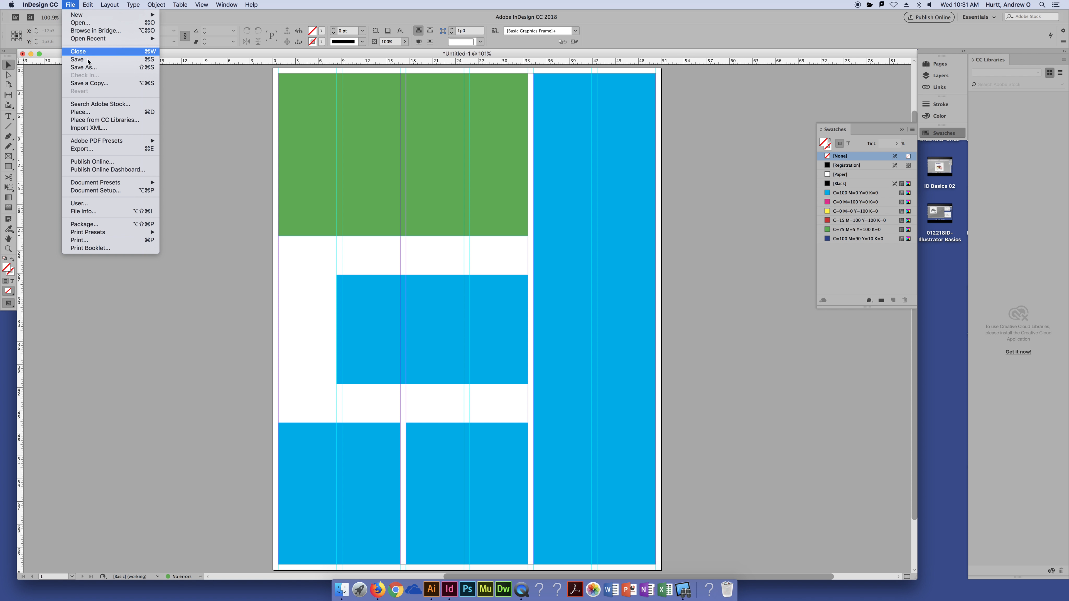
pyautogui.moveTo(101, 15)
pyautogui.click(177, 17)
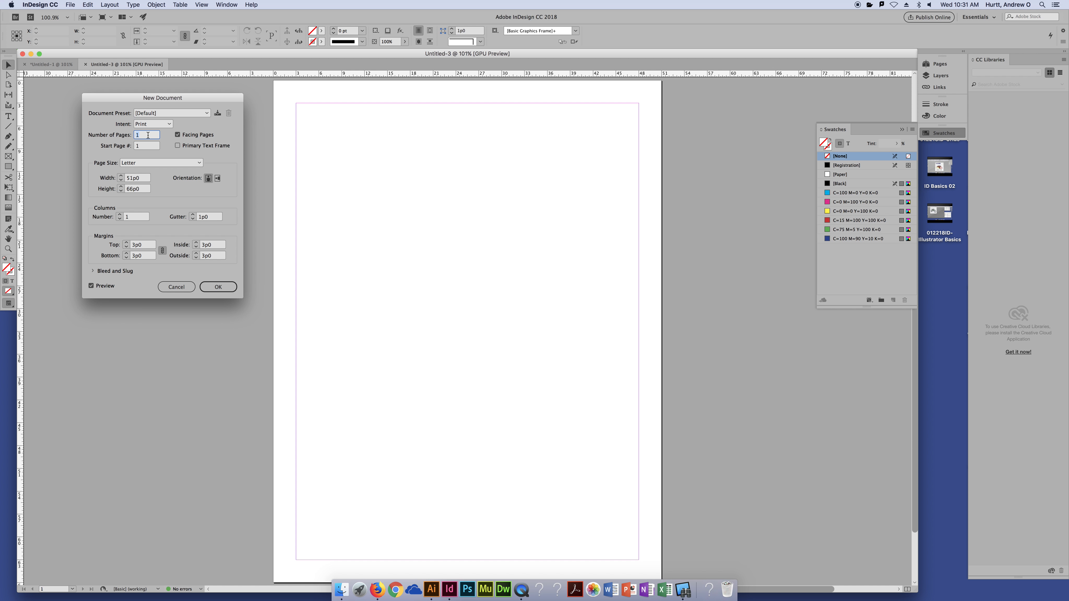
pyautogui.write('3')
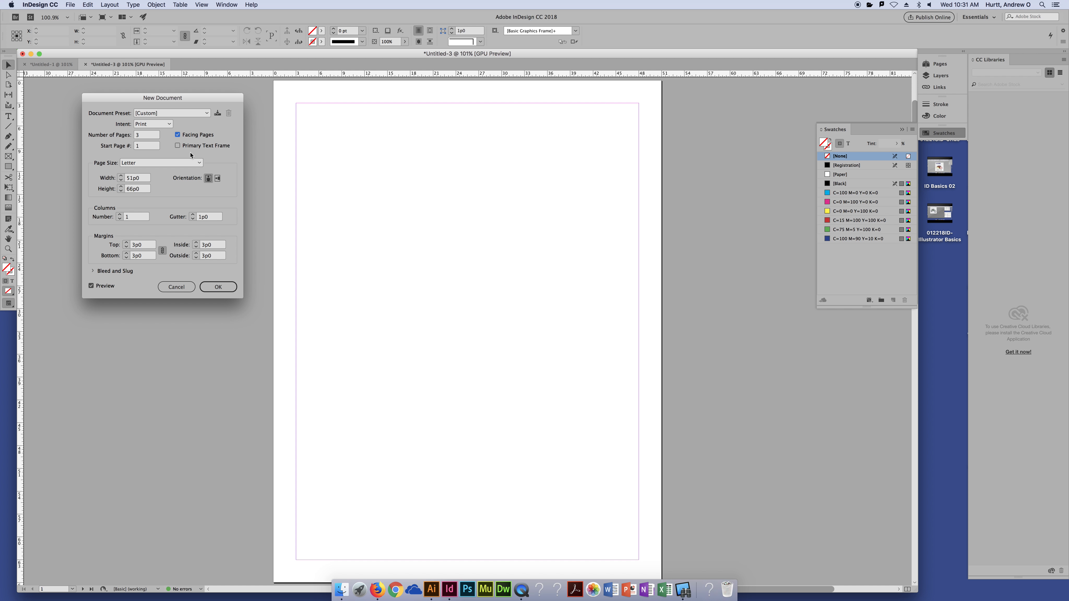
pyautogui.doubleClick(152, 146)
pyautogui.write('2')
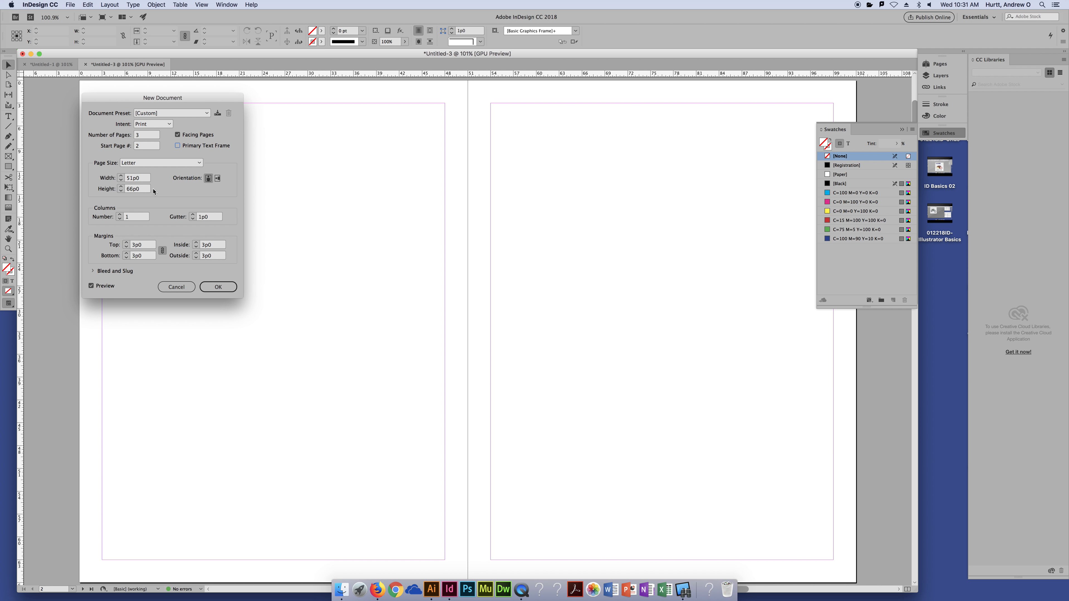
pyautogui.click(218, 287)
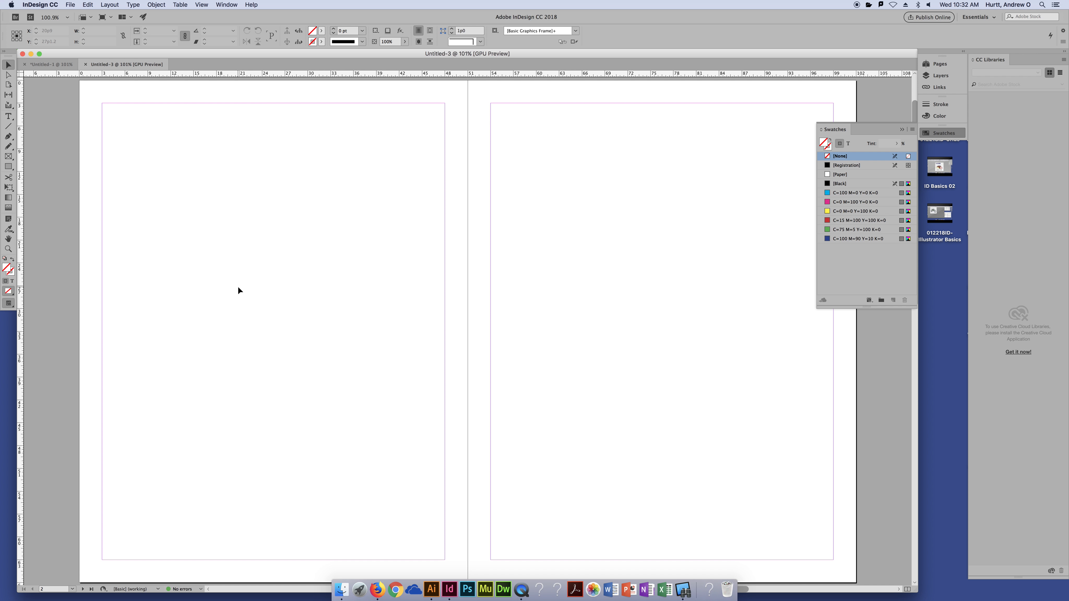
pyautogui.press('super+minus')
pyautogui.press('super+minus')
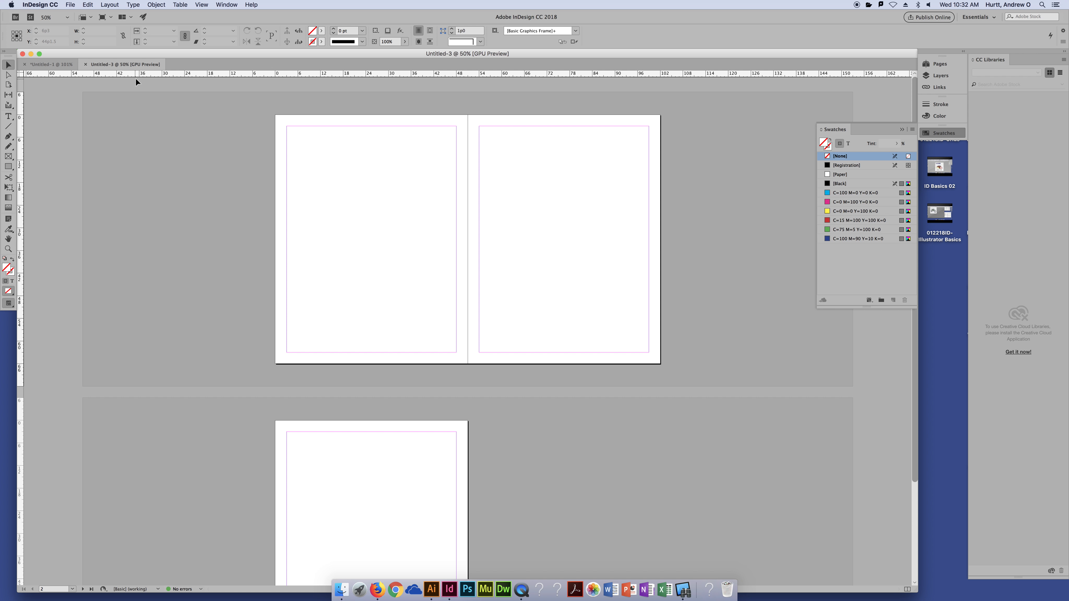
# Step: Create another facing-pages document with 3 pages, keeping the start page number at 1
pyautogui.press('super+n')
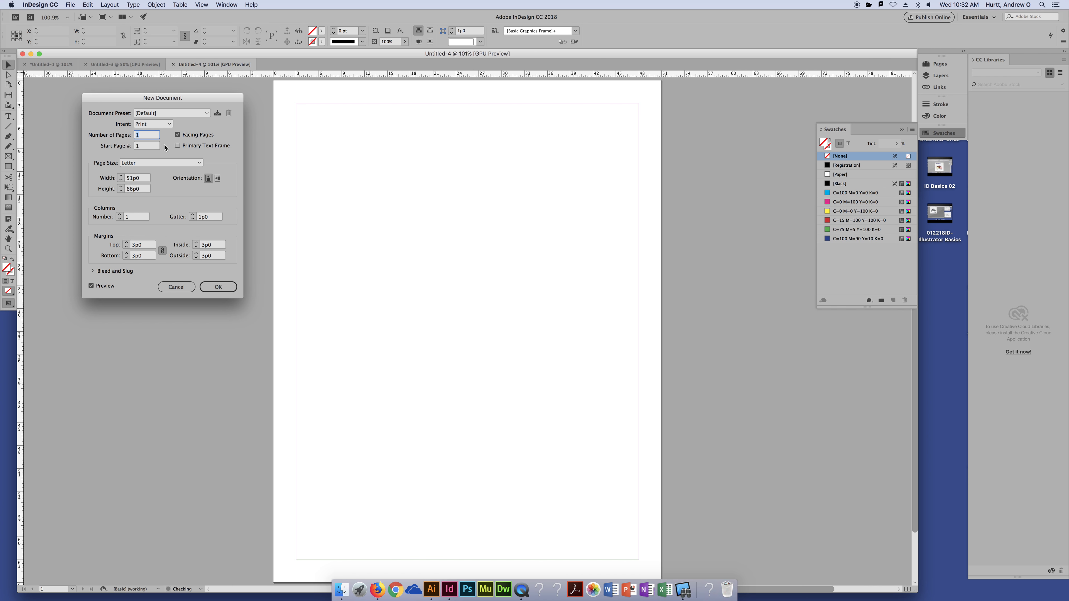
pyautogui.write('3')
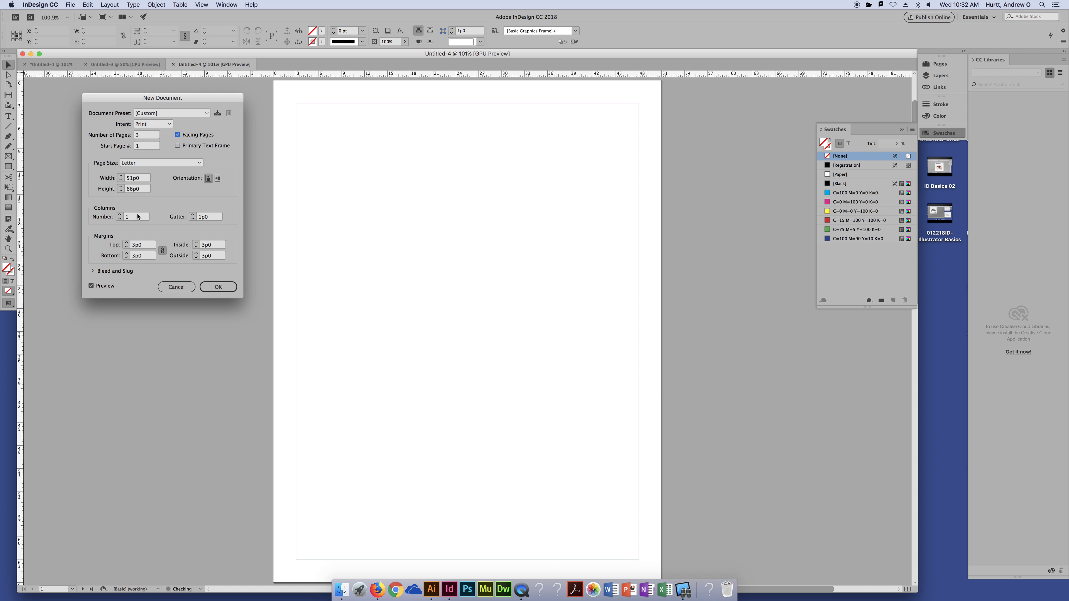
pyautogui.click(214, 288)
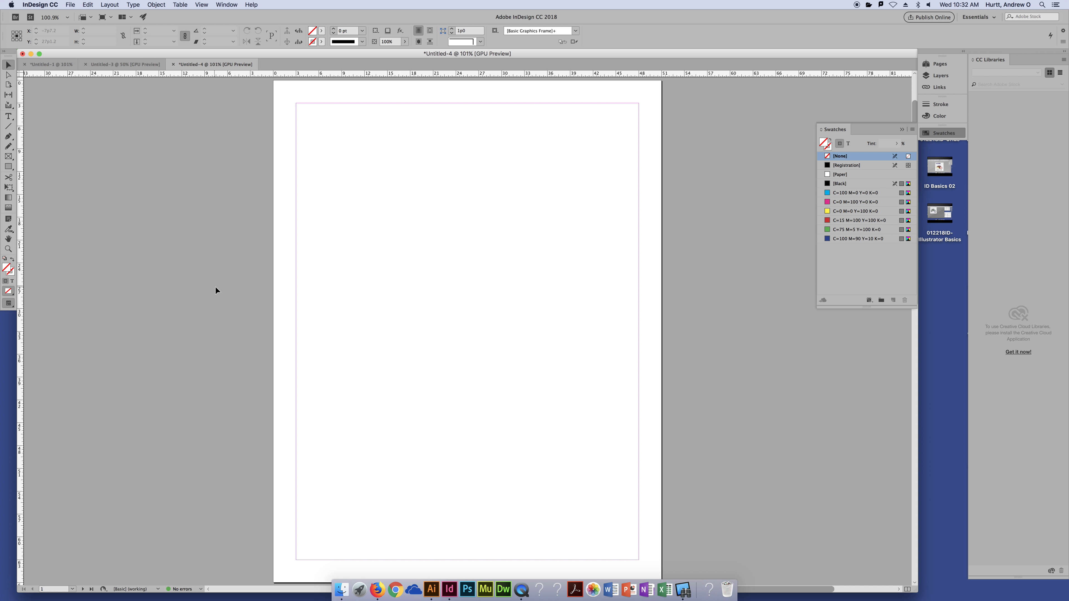
pyautogui.press('super+minus')
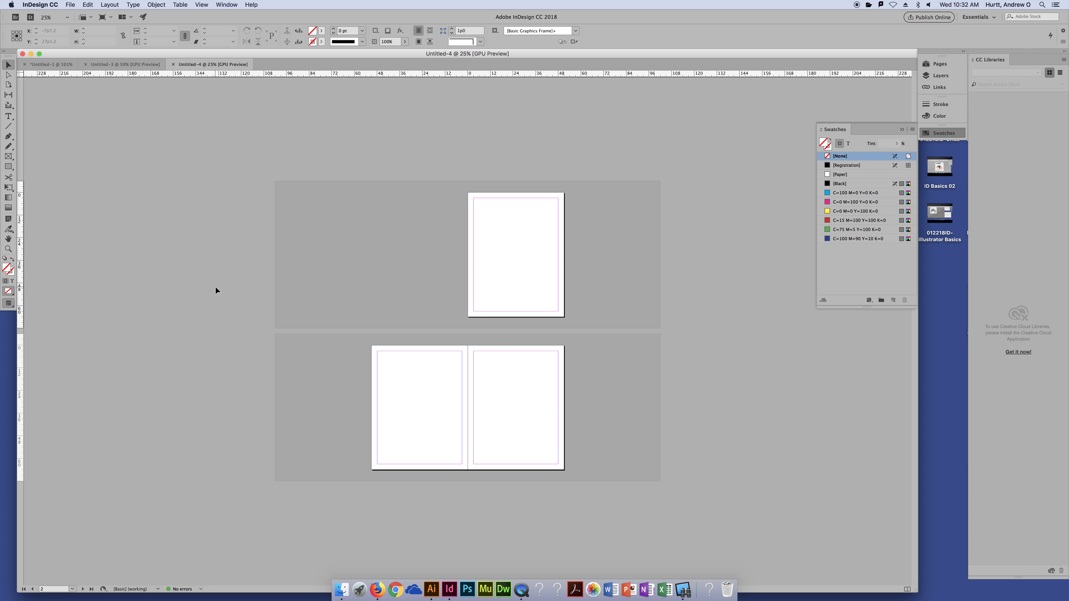
# Step: Compare the page spreads of Untitled-3, starting on page 2, with those of Untitled-4, starting on page 1
pyautogui.click(127, 64)
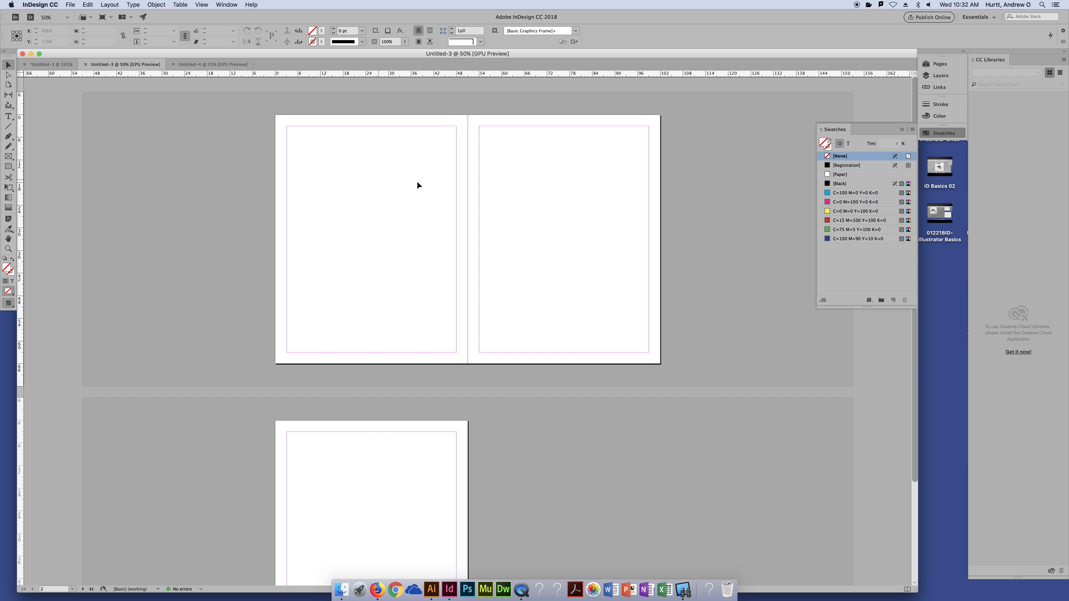
pyautogui.click(947, 67)
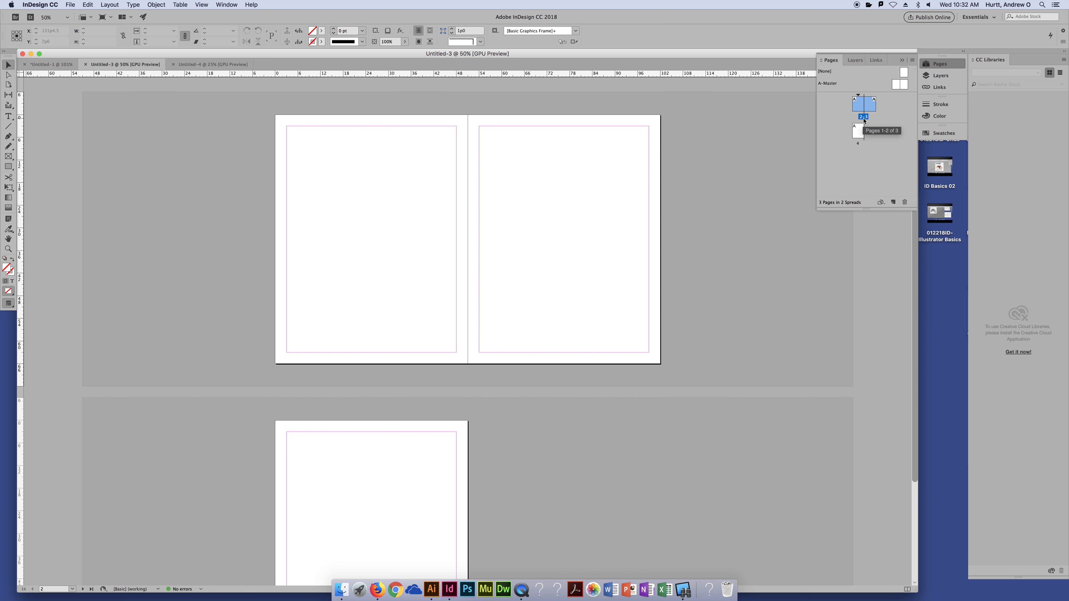
pyautogui.click(237, 65)
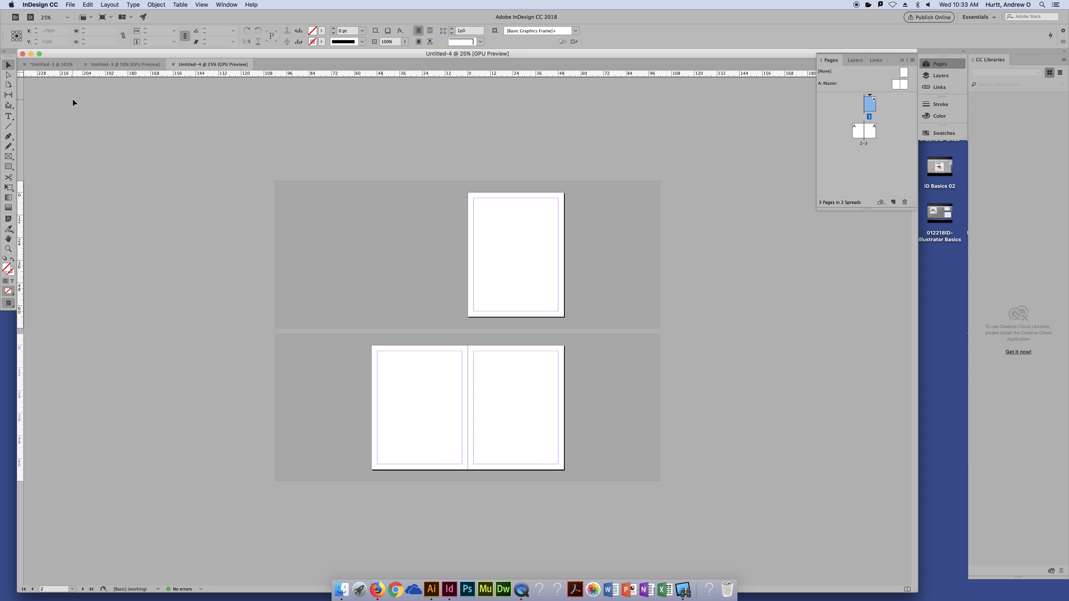
# Step: Copy all the green and blue frames from Untitled-1 and paste them onto page 2 of Untitled-3
pyautogui.click(57, 66)
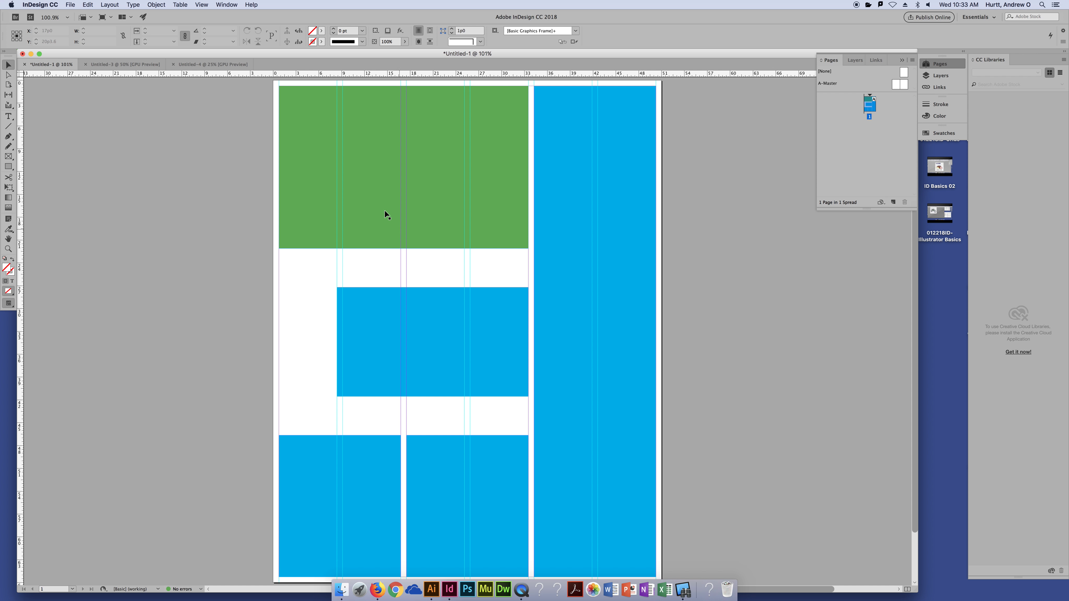
pyautogui.moveTo(211, 146); pyautogui.dragTo(676, 557)
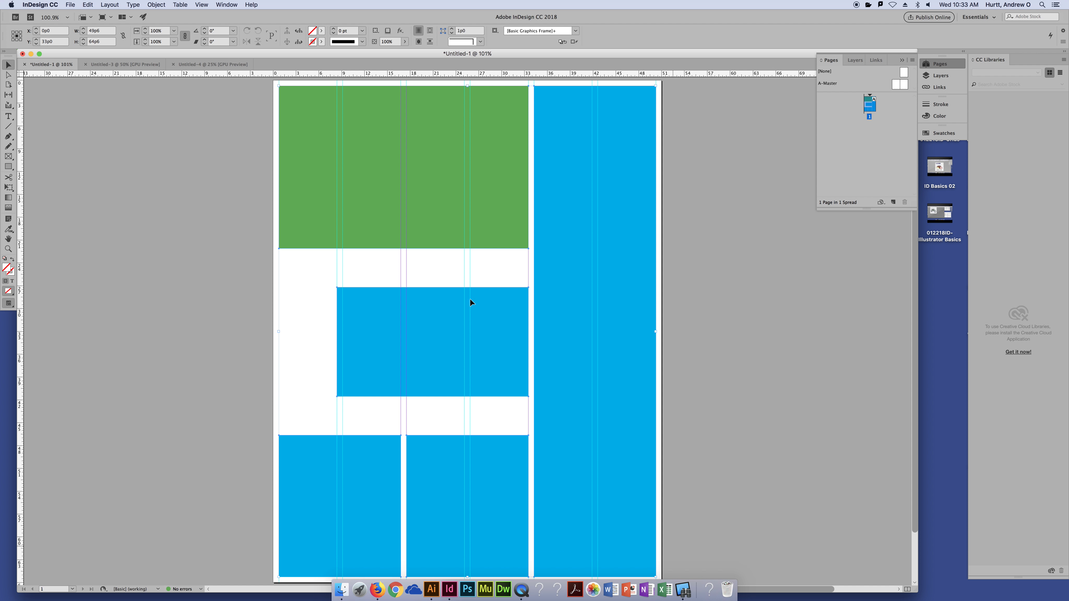
pyautogui.press('cmd+c')
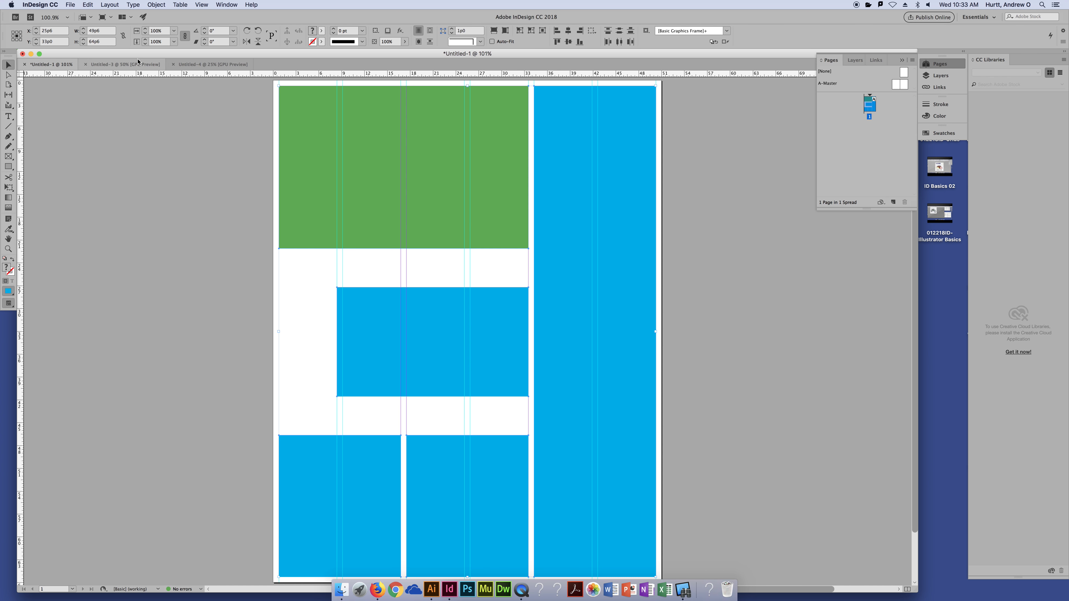
pyautogui.click(124, 64)
pyautogui.press('cmd+v')
pyautogui.moveTo(440, 167); pyautogui.dragTo(346, 174)
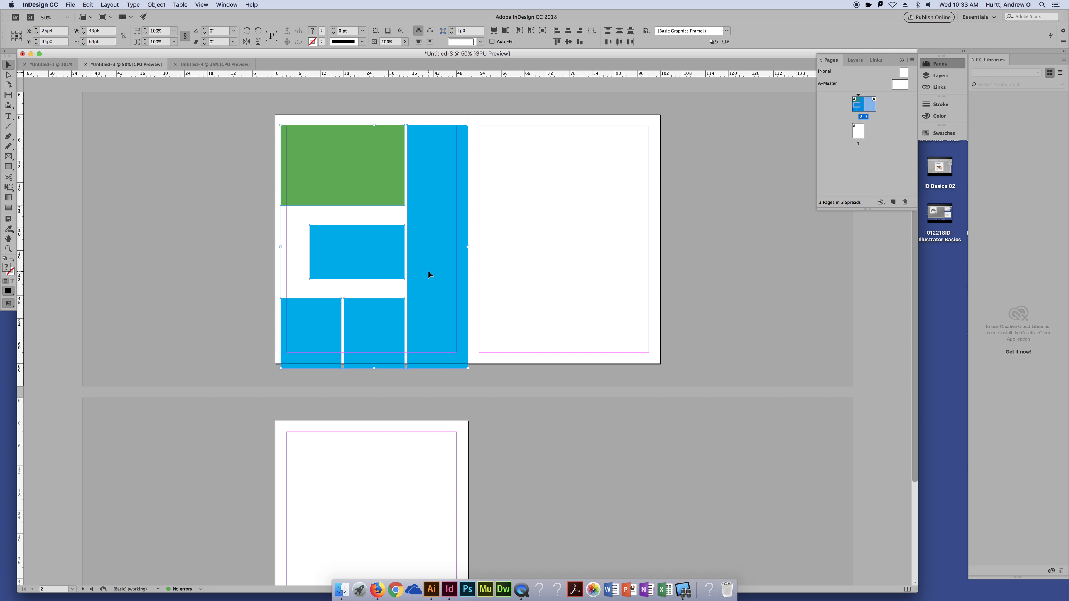
# Step: Duplicate the tall blue column from page 2 to fill page 3 with three full-height columns side by side
pyautogui.moveTo(428, 275); pyautogui.dragTo(636, 238)
pyautogui.click(649, 318)
pyautogui.moveTo(705, 99); pyautogui.dragTo(613, 182)
pyautogui.click(732, 222)
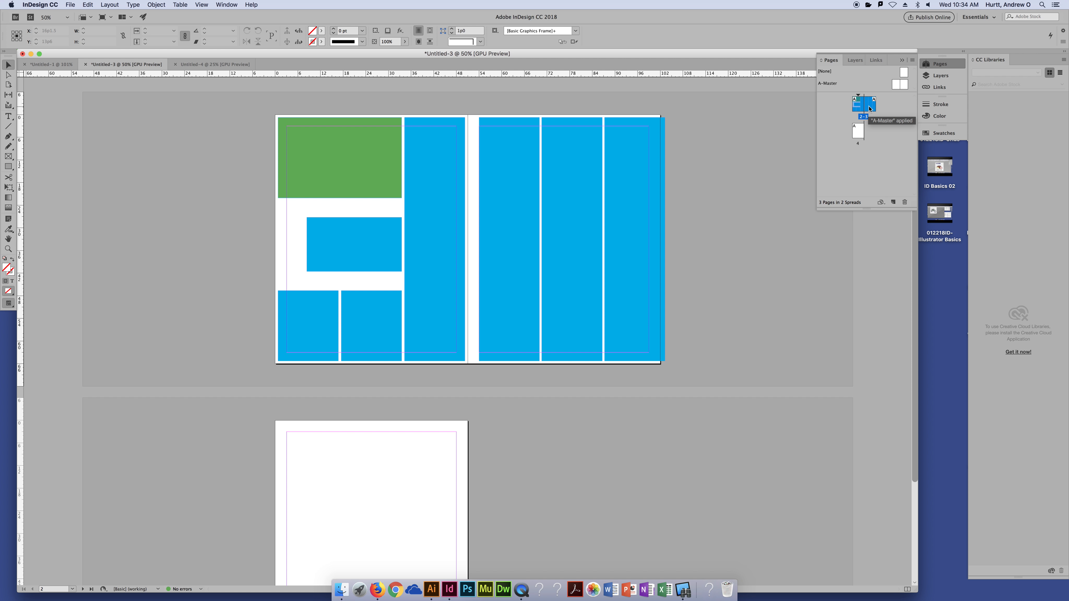
# Step: Copy the three blue columns from page 3 and place the pasted set over page 4
pyautogui.moveTo(695, 379); pyautogui.dragTo(496, 321)
pyautogui.press('super+c')
pyautogui.press('super+minus')
pyautogui.press('super+v')
pyautogui.moveTo(468, 331); pyautogui.dragTo(420, 409)
pyautogui.click(577, 397)
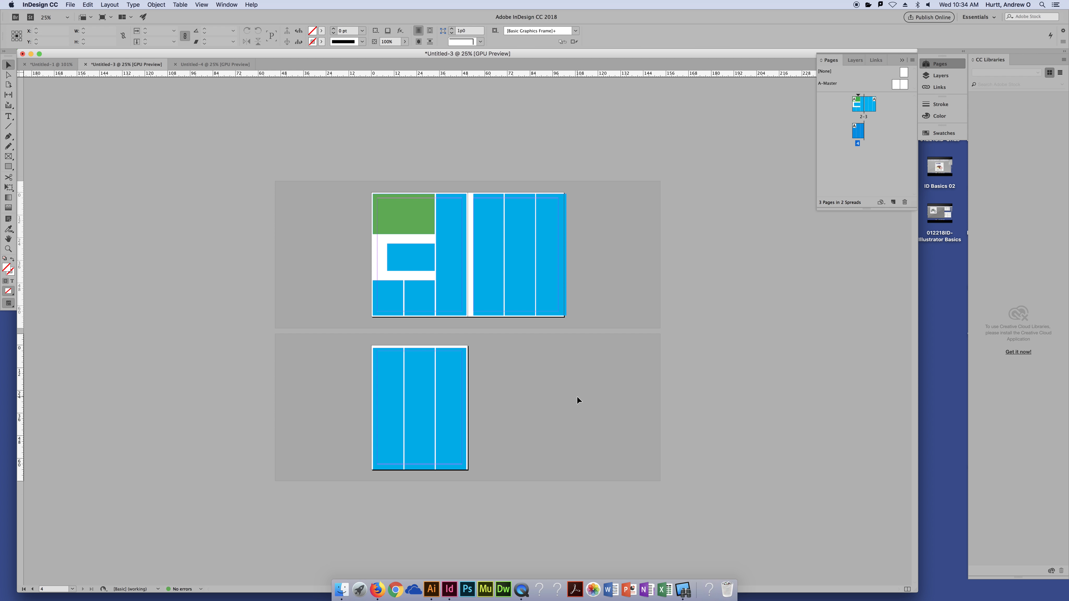